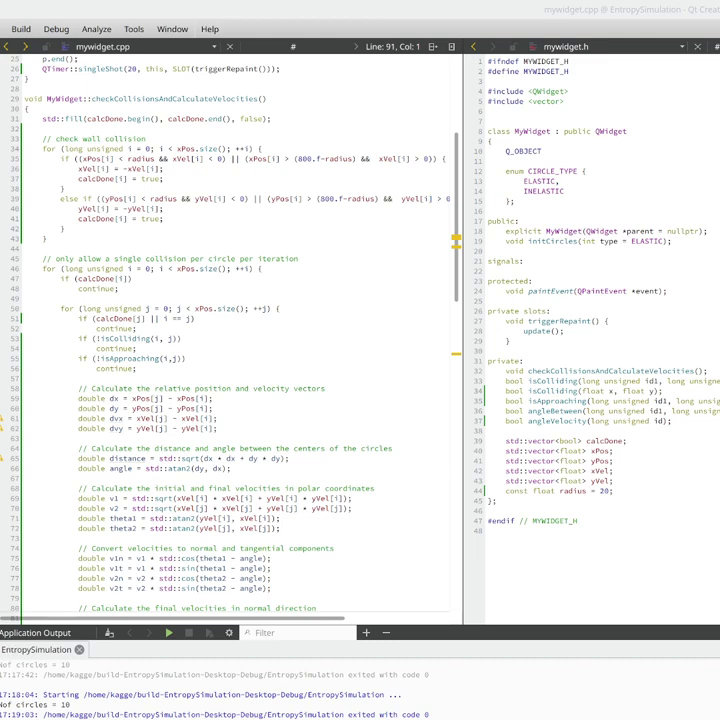
Run the 10-circle simulation and move its window toward the screen centre.
{"action": "left_click", "coordinate": [237, 503]}
{"action": "key", "text": "ctrl+r"}
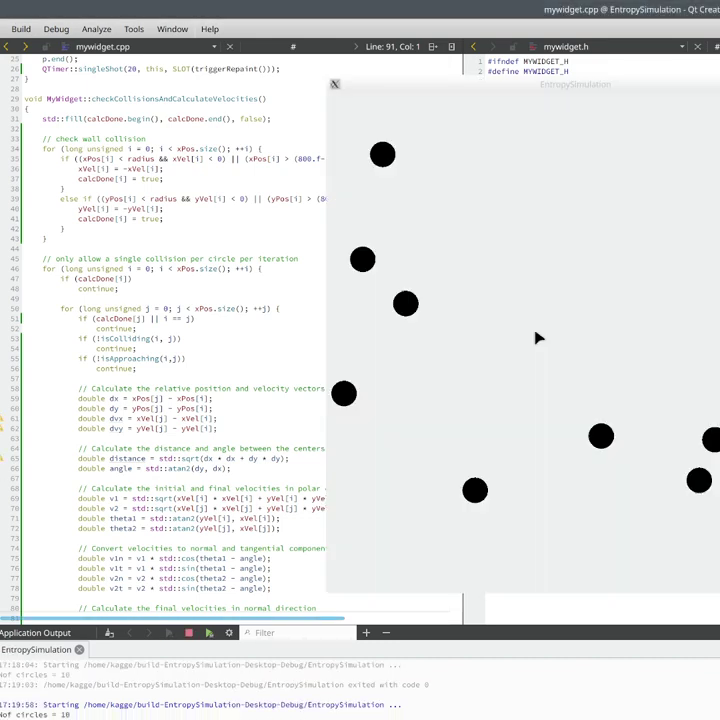
{"action": "left_click_drag", "start_coordinate": [637, 83], "coordinate": [428, 85]}
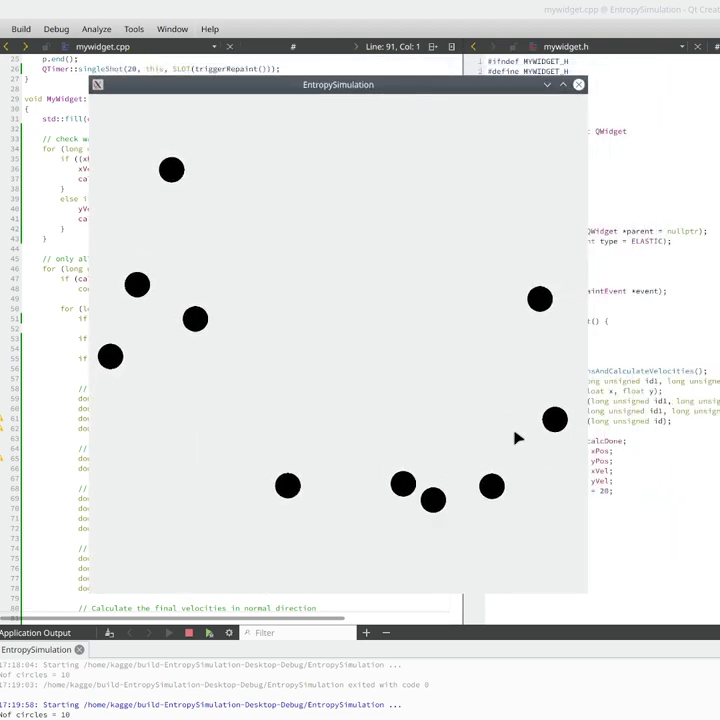
{"action": "left_click", "coordinate": [602, 520]}
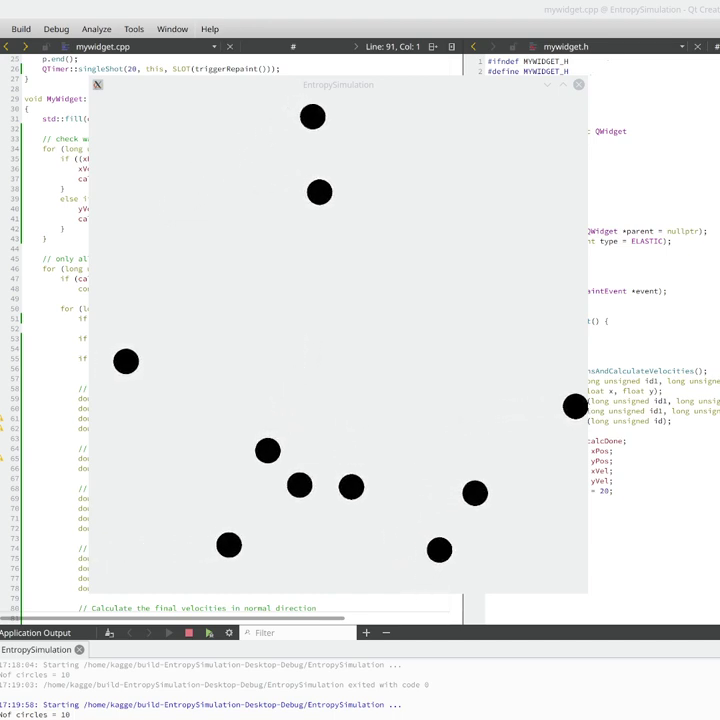
Close the simulation, set the line 153 loop limit to 100, and rerun.
{"action": "left_click", "coordinate": [582, 88]}
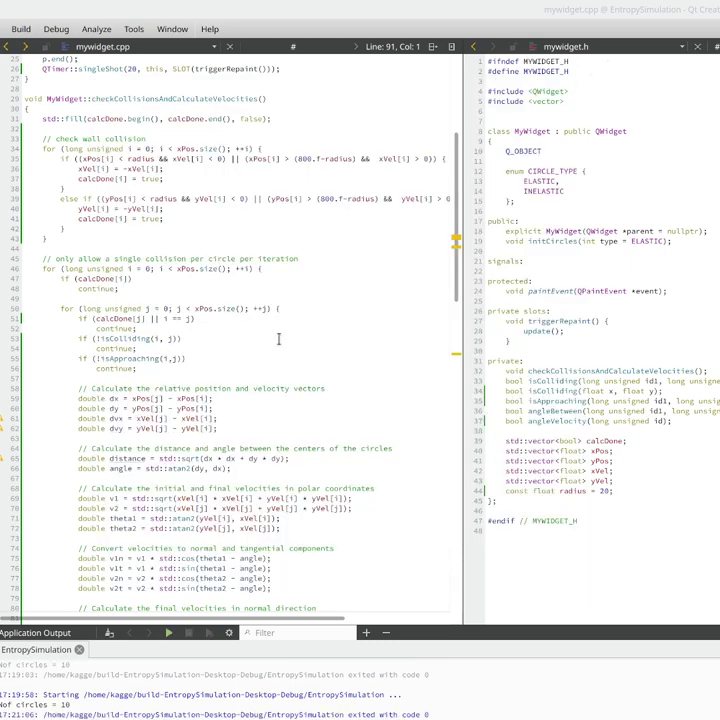
{"action": "scroll", "coordinate": [280, 340], "scroll_direction": "down", "scroll_amount": 5}
{"action": "scroll", "coordinate": [280, 340], "scroll_direction": "down", "scroll_amount": 5}
{"action": "scroll", "coordinate": [290, 350], "scroll_direction": "down", "scroll_amount": 5}
{"action": "scroll", "coordinate": [295, 363], "scroll_direction": "down", "scroll_amount": 10}
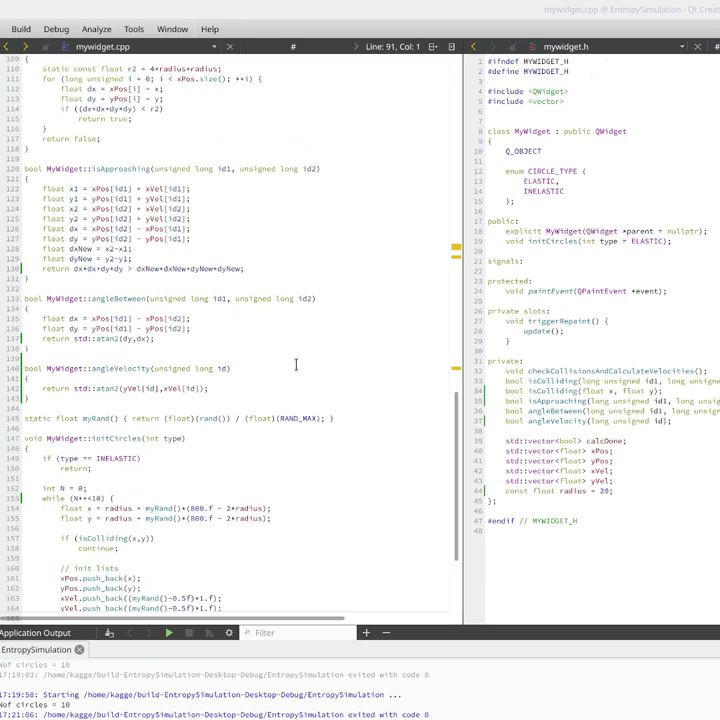
{"action": "scroll", "coordinate": [280, 370], "scroll_direction": "up", "scroll_amount": 3}
{"action": "scroll", "coordinate": [270, 390], "scroll_direction": "down", "scroll_amount": 5}
{"action": "scroll", "coordinate": [260, 409], "scroll_direction": "down", "scroll_amount": 3}
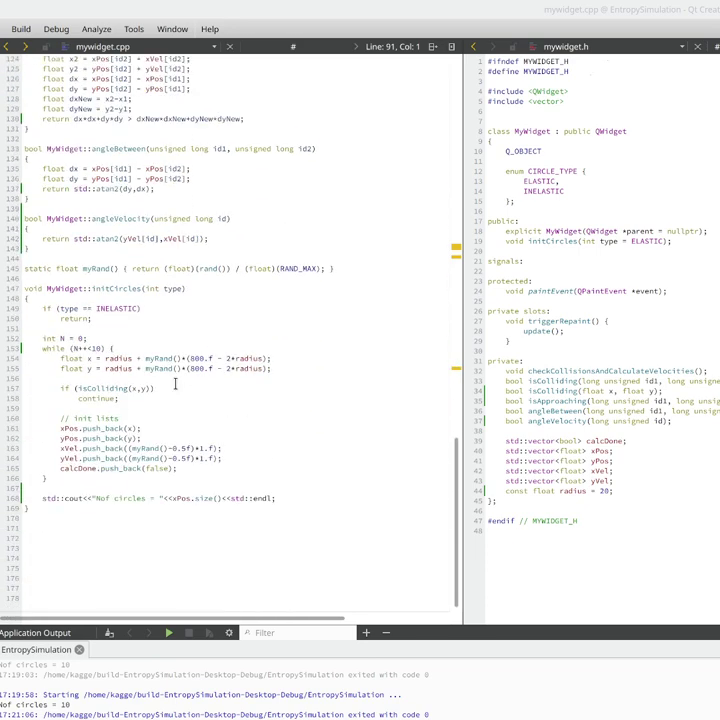
{"action": "left_click", "coordinate": [99, 348]}
{"action": "type", "text": "0"}
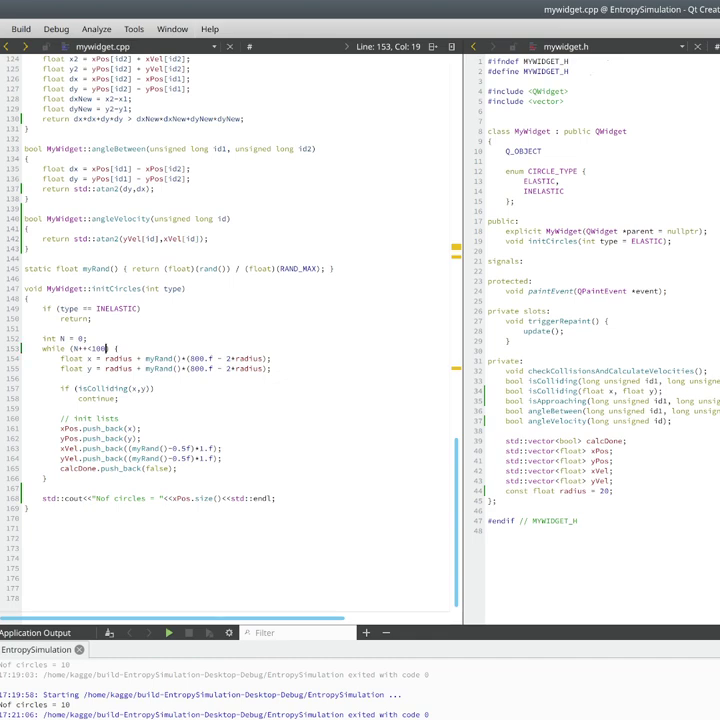
{"action": "key", "text": "ctrl+r"}
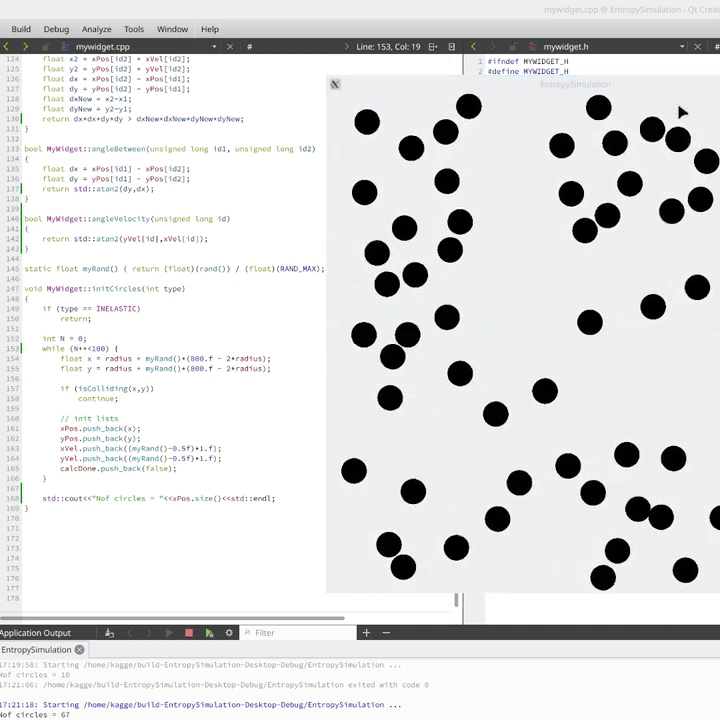
Drag the 67-circle EntropySimulation window further left over the editor.
{"action": "left_click_drag", "start_coordinate": [560, 55], "coordinate": [443, 88]}
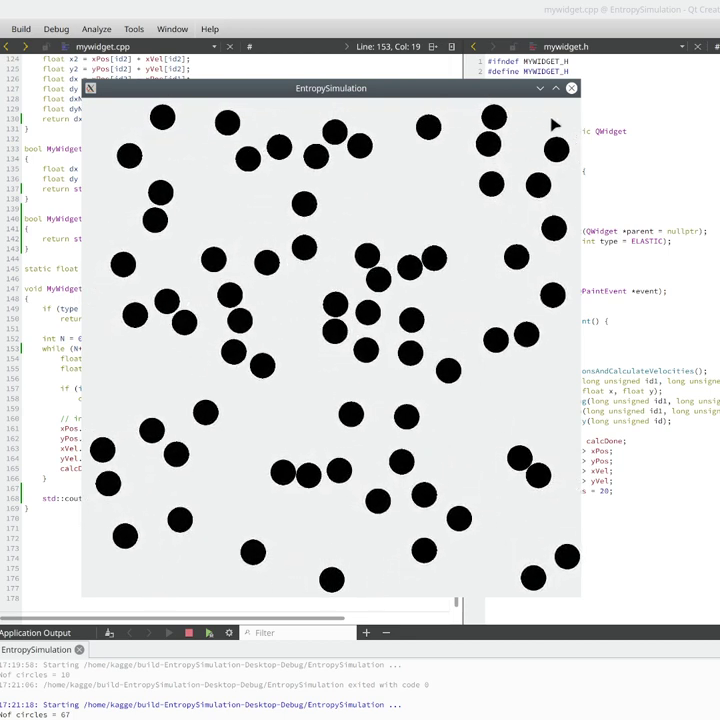
Close the 67-circle window, set line 153's limit to 1000, and rerun.
{"action": "left_click", "coordinate": [571, 89]}
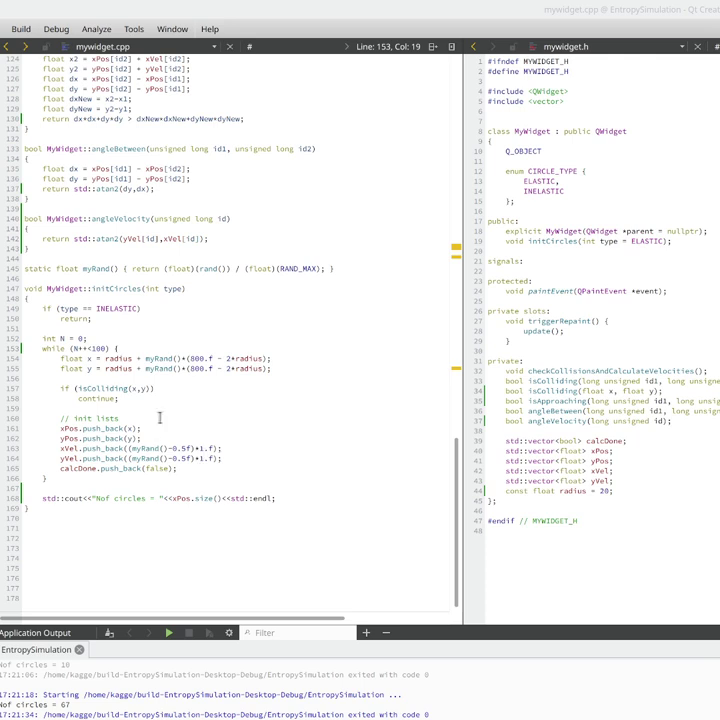
{"action": "left_click", "coordinate": [113, 348]}
{"action": "type", "text": "0"}
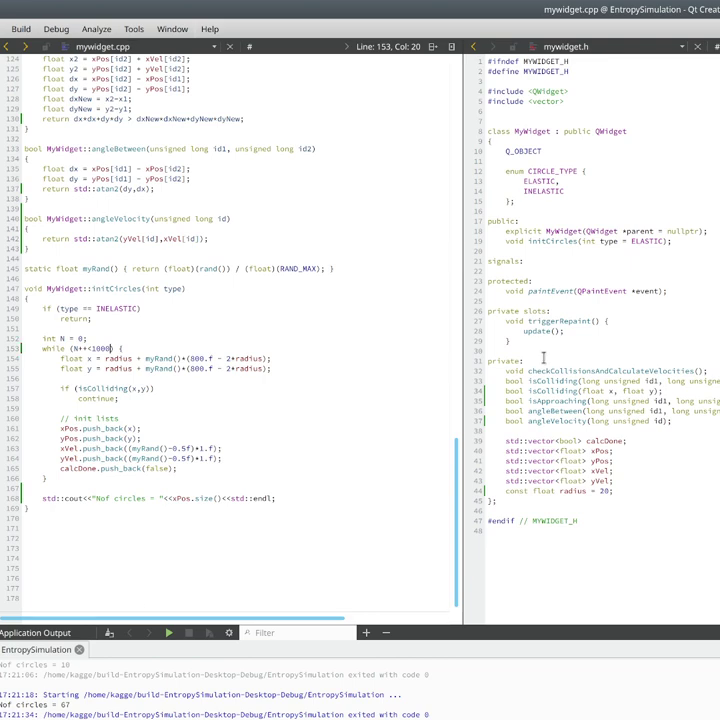
{"action": "key", "text": "ctrl+r"}
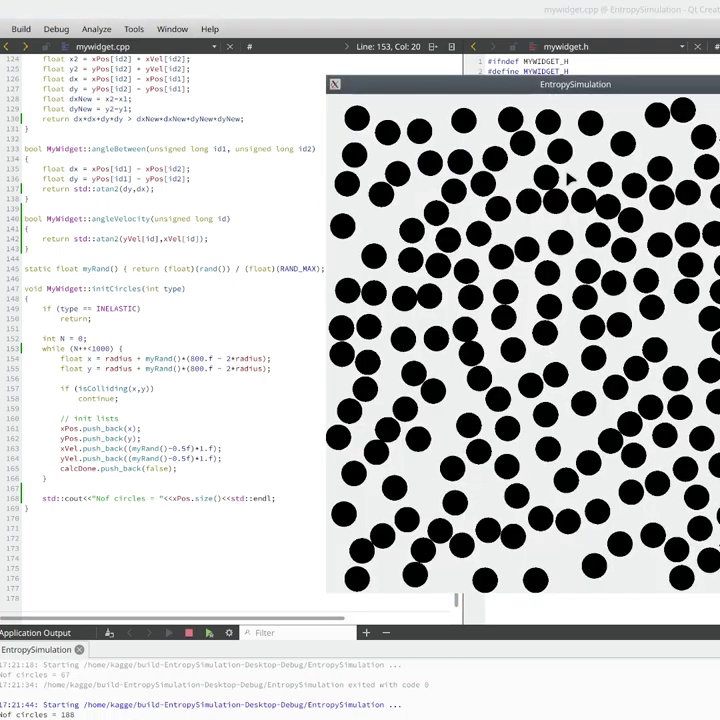
{"action": "left_click_drag", "start_coordinate": [578, 84], "coordinate": [344, 78]}
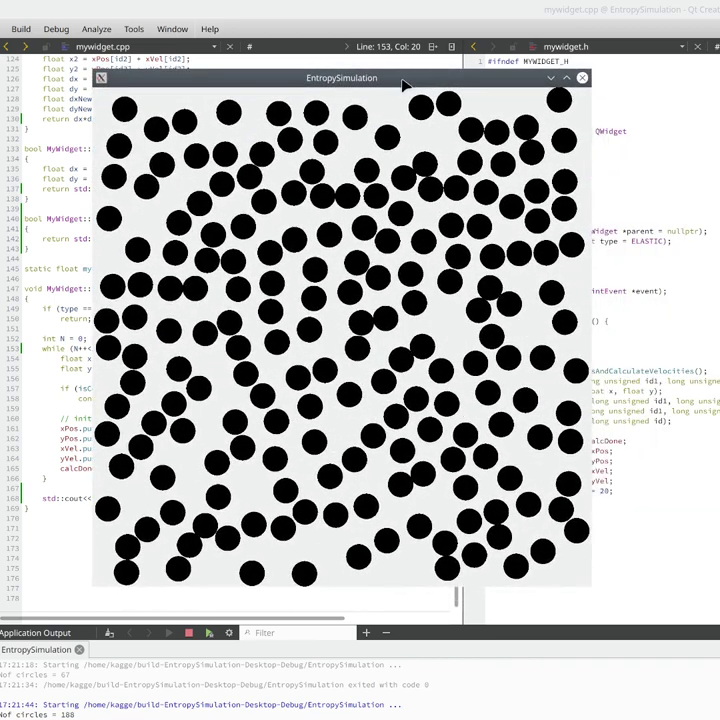